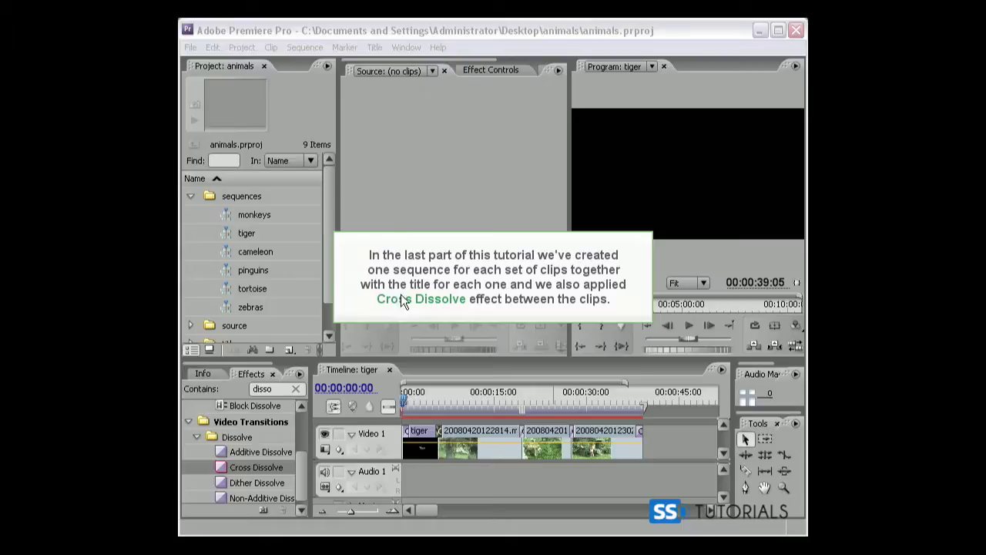
- Scrub the tiger sequence through its opening title dissolve, then expand the titles bin
click(406, 396)
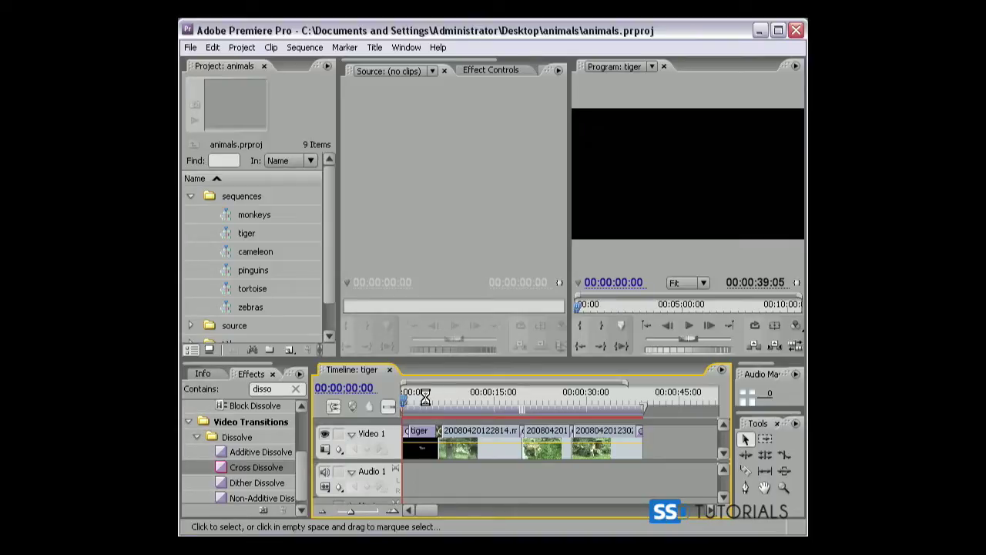
click(426, 397)
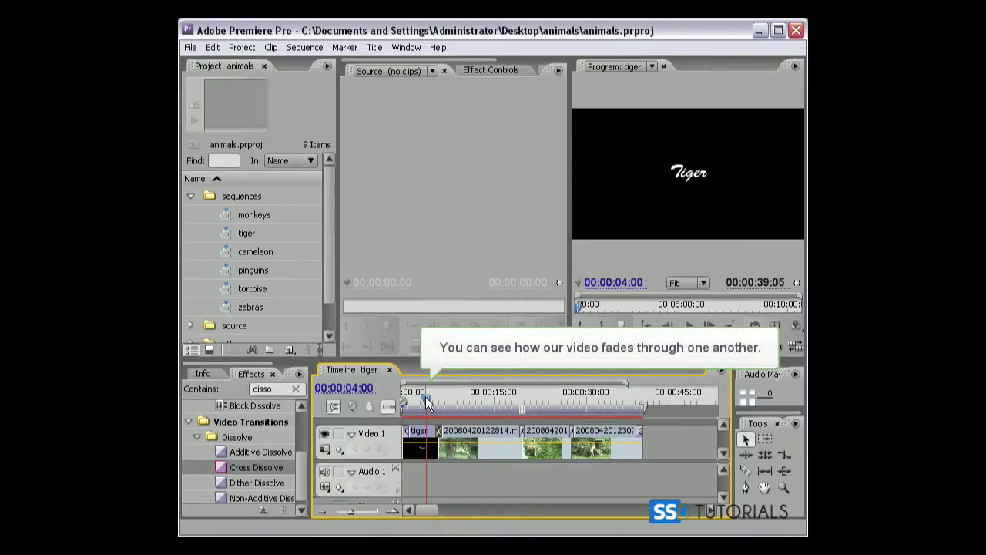
mouse_move(426, 398)
mouse_down()
mouse_move(604, 393)
mouse_move(432, 398)
mouse_up()
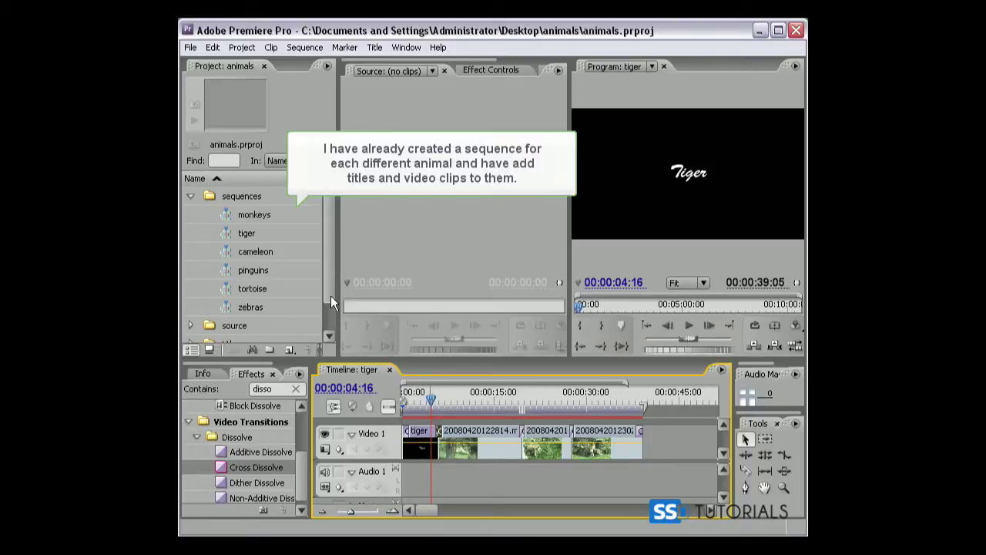
drag(326, 233, 326, 265)
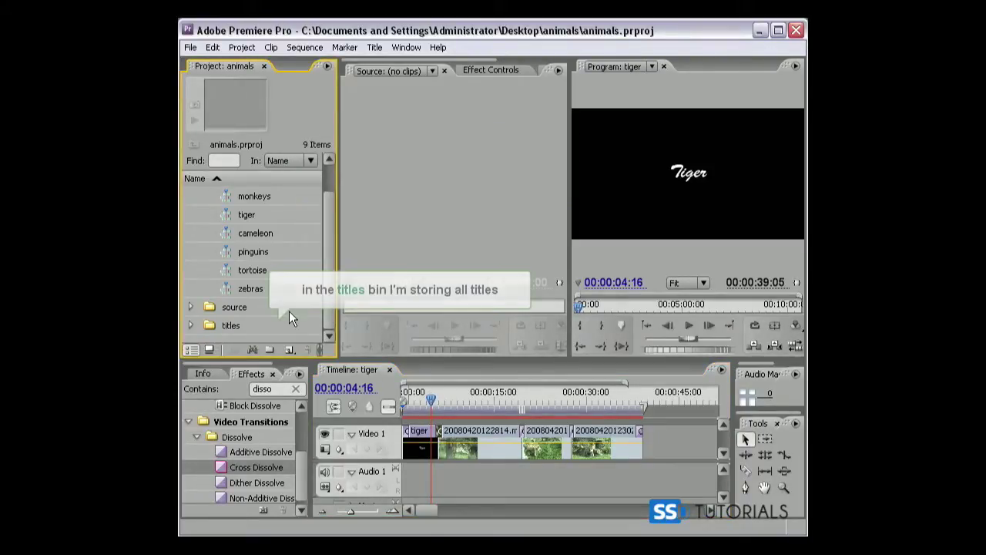
click(190, 325)
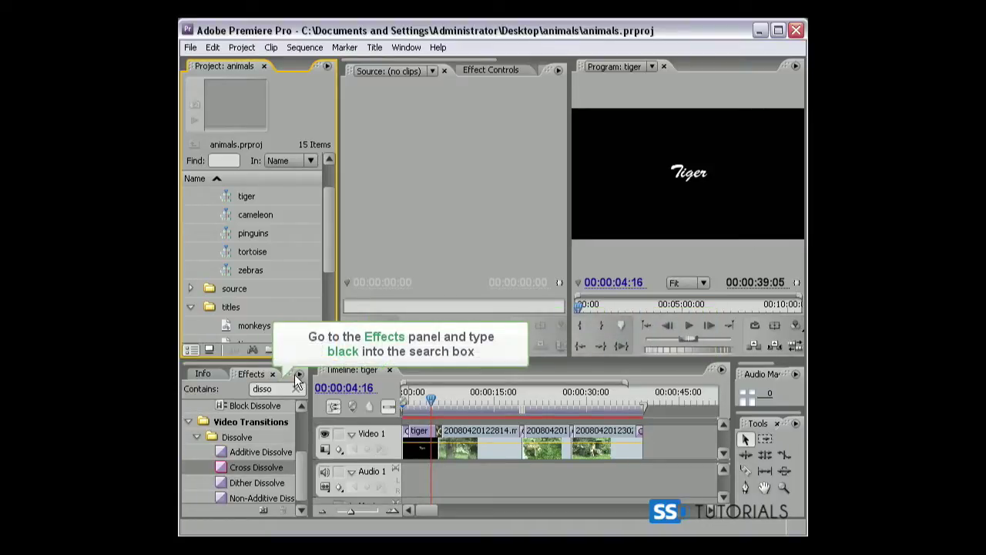
- Apply the Black & White effect to the first tiger footage clip and preview it in grayscale
double_click(274, 388)
key(BackSpace)
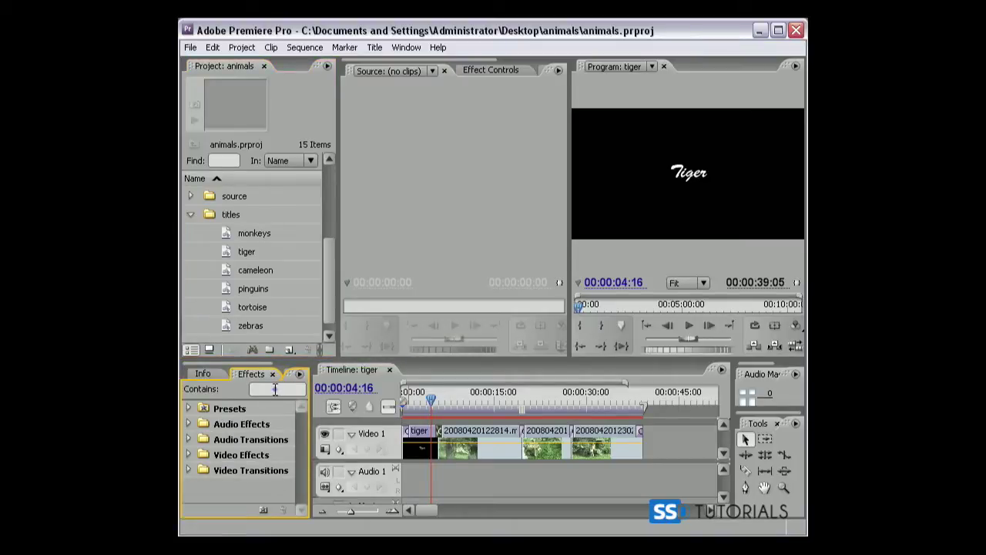
text(black)
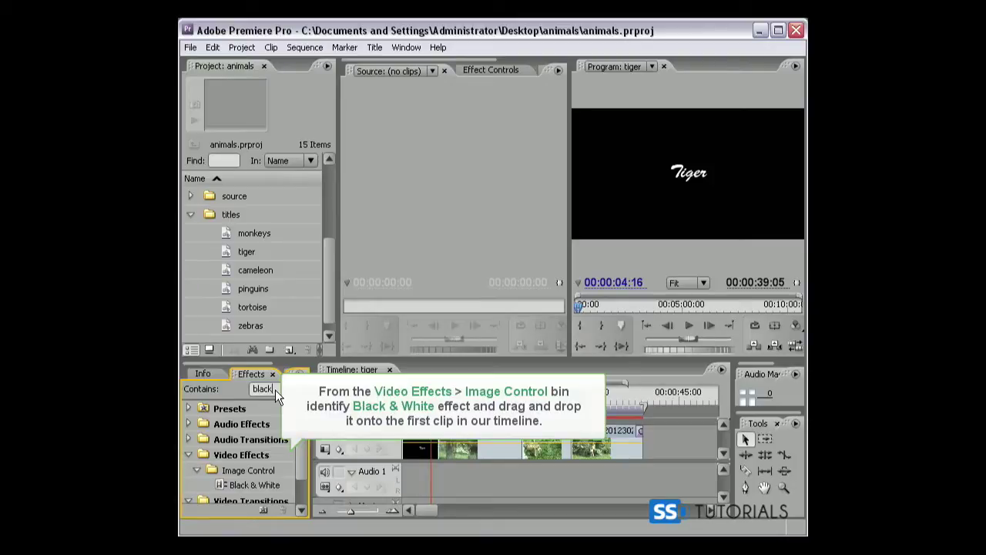
click(224, 485)
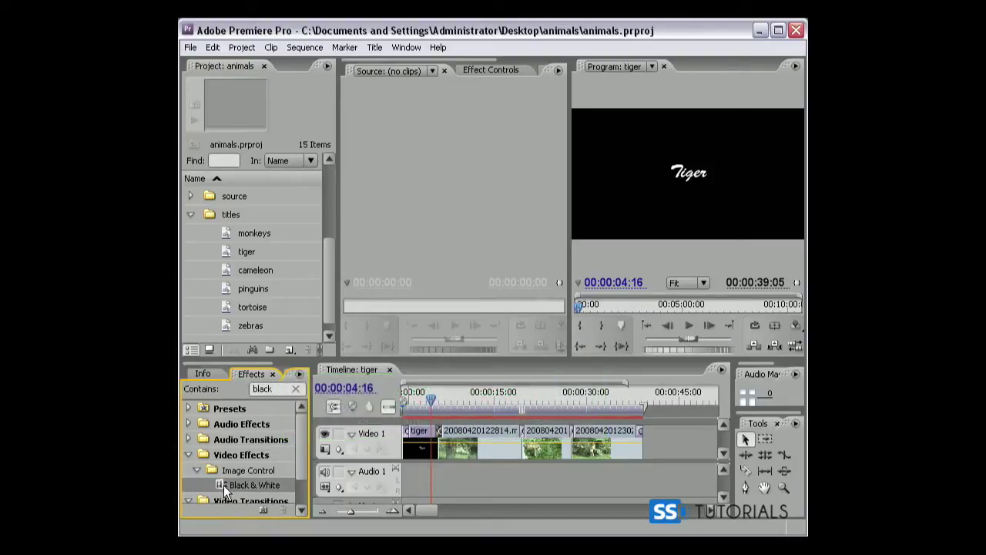
drag(228, 483, 469, 432)
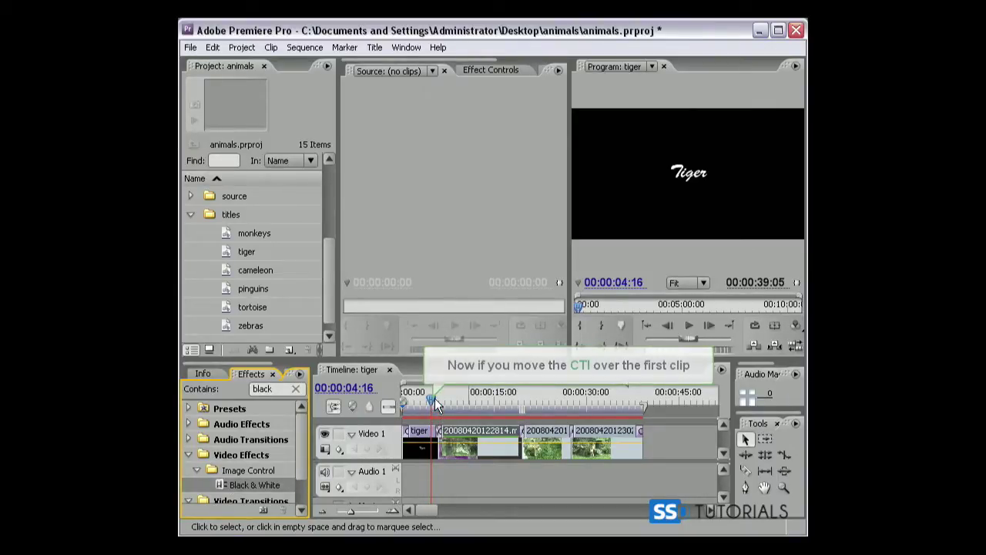
drag(432, 401, 520, 406)
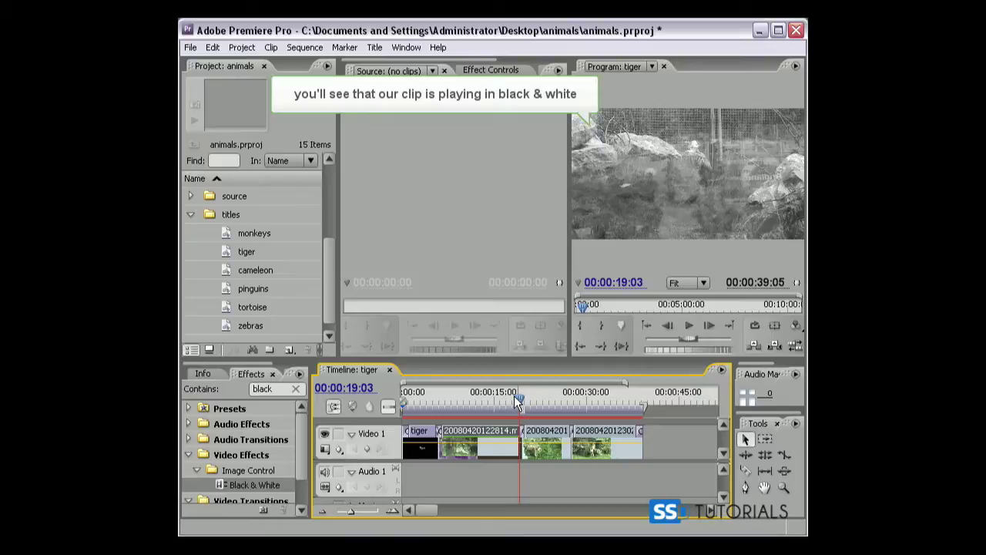
drag(516, 400, 497, 402)
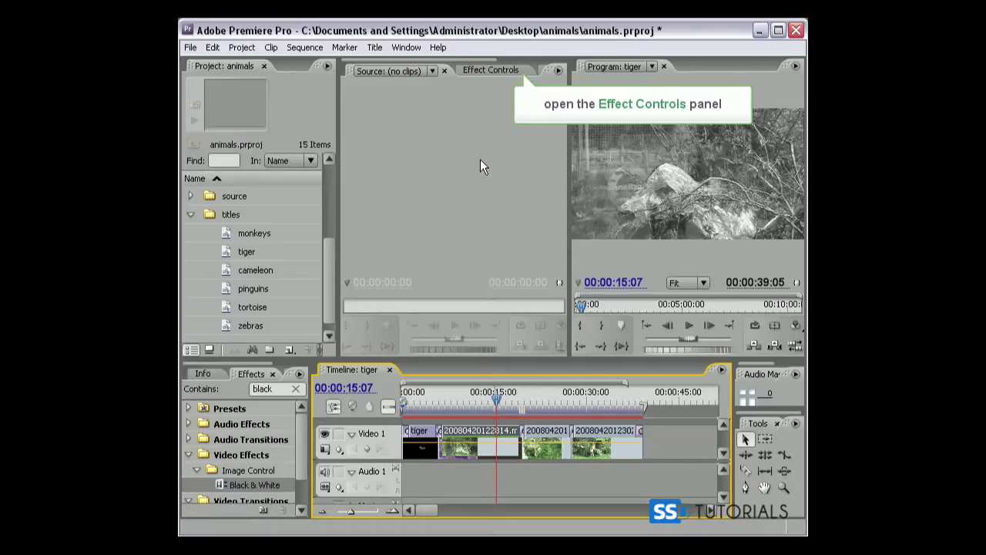
- Search the effects for 'blur' and apply Camera Blur to the first tiger footage clip
click(480, 71)
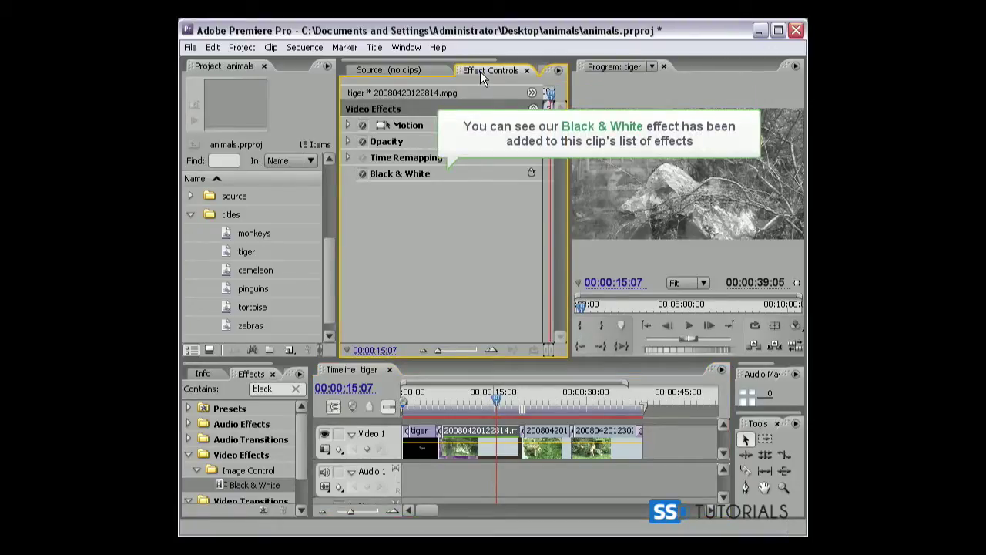
click(296, 389)
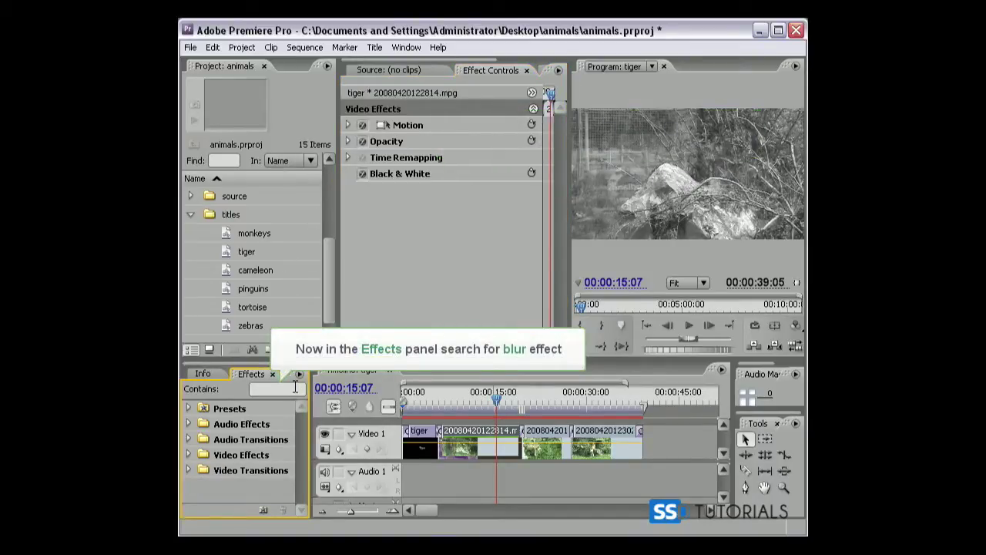
text(bl)
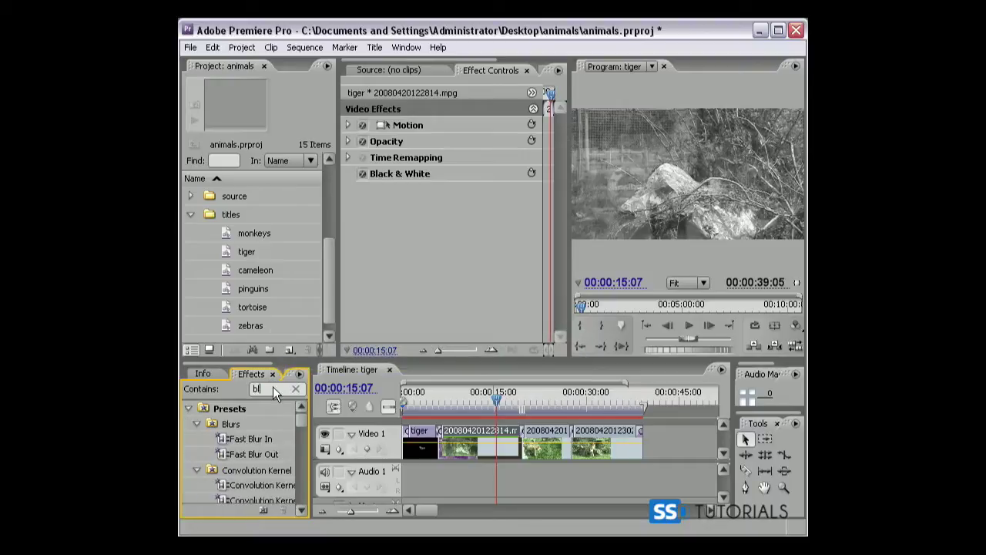
text(ur)
drag(299, 432, 299, 436)
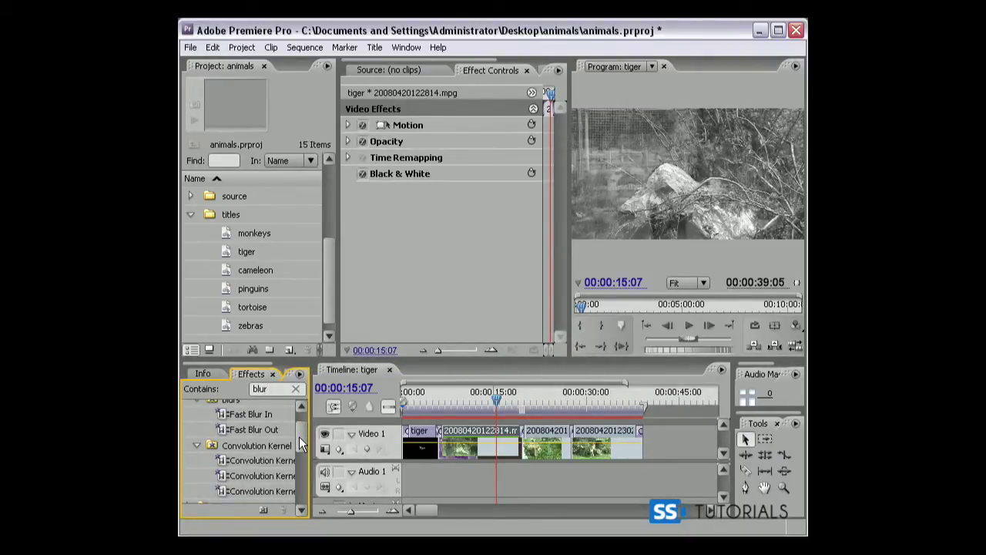
drag(298, 438, 299, 469)
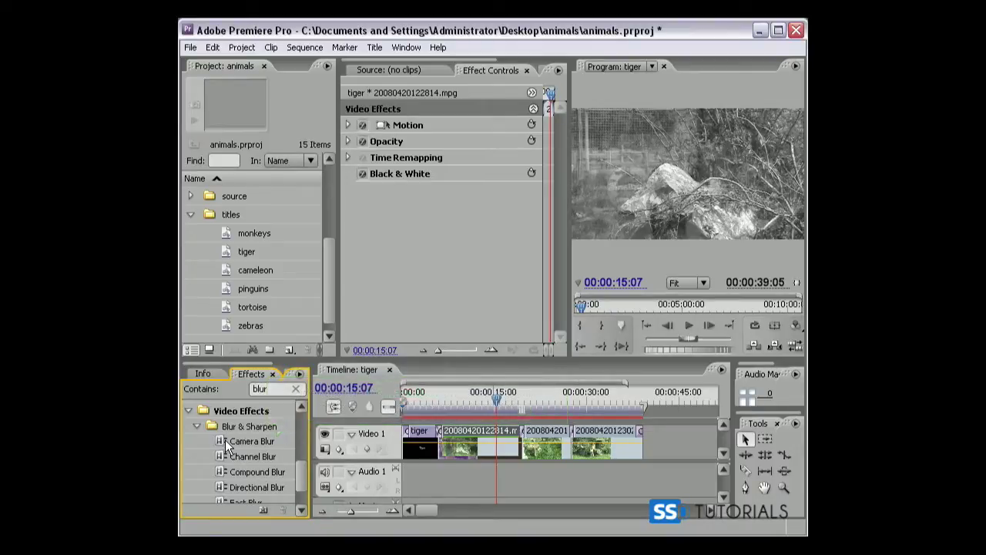
drag(225, 440, 467, 447)
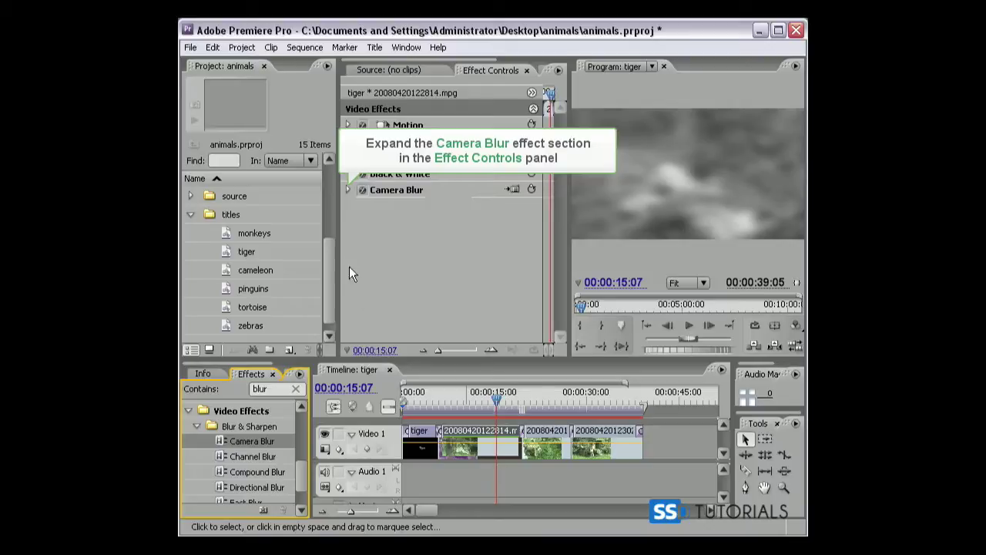
- Lower Camera Blur's Percent Blur from 25 to 6 and preview the old-movie look
click(347, 191)
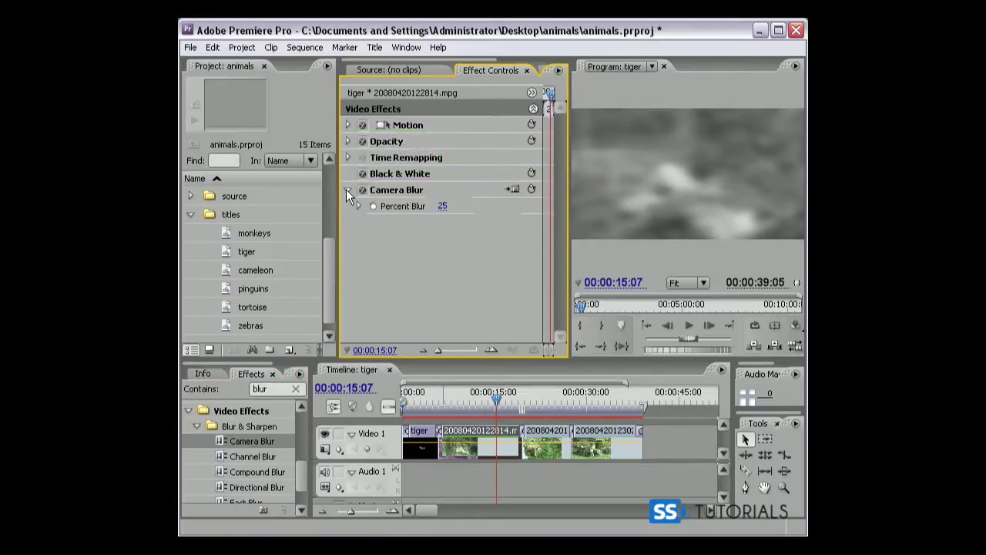
click(356, 207)
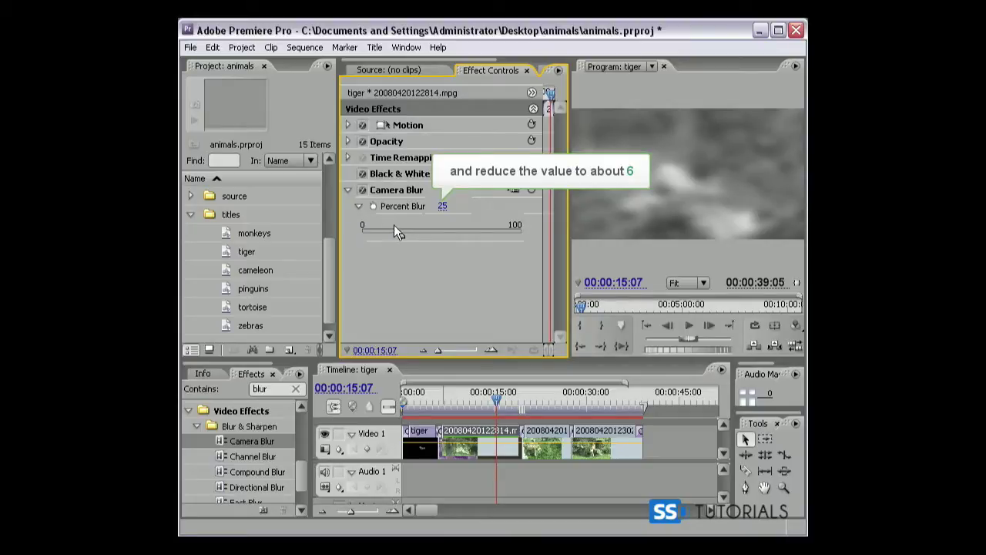
drag(399, 234, 373, 234)
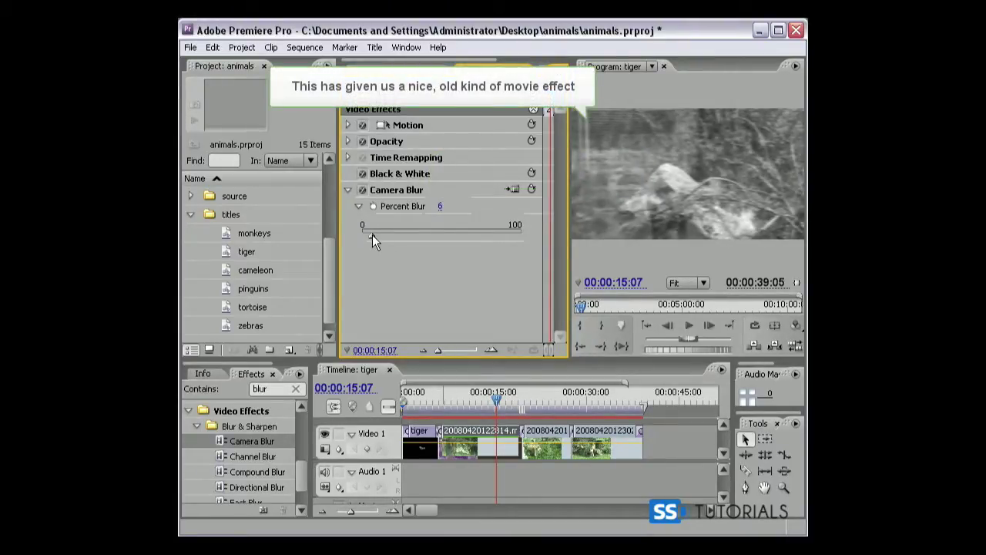
mouse_move(502, 402)
mouse_down()
mouse_move(521, 403)
mouse_move(451, 401)
mouse_up()
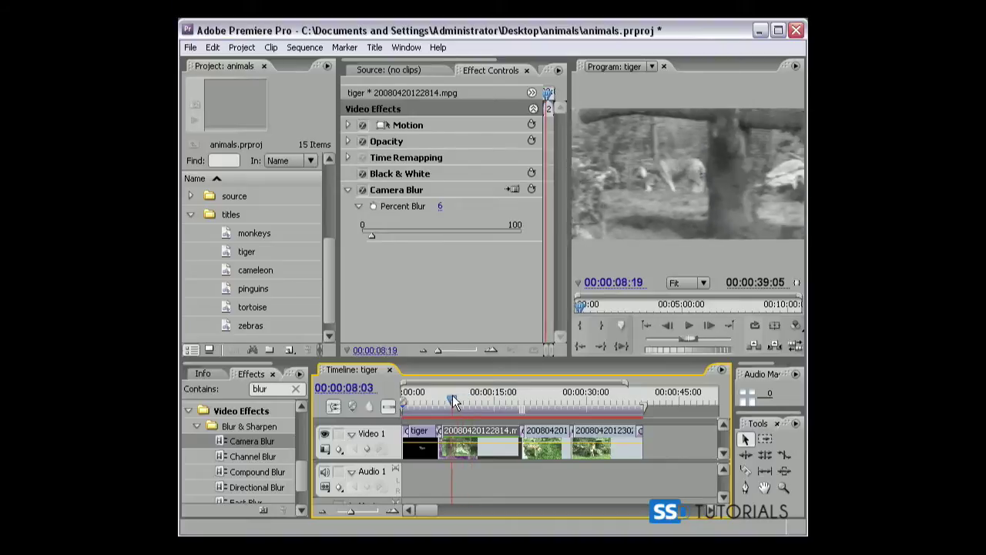
click(395, 509)
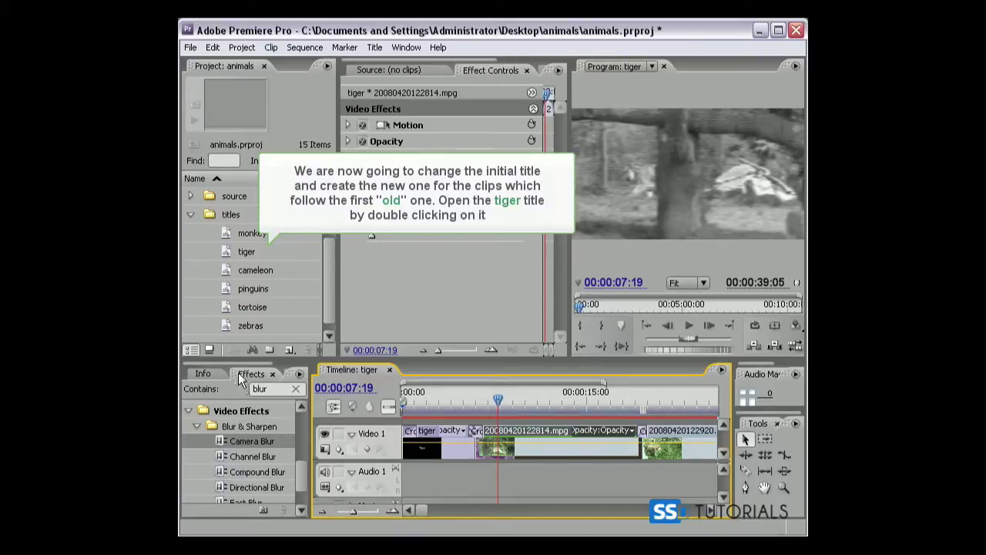
- Retitle the tiger title 'Tiger in the old days', centre it horizontally, and name a copy tiger2
double_click(227, 253)
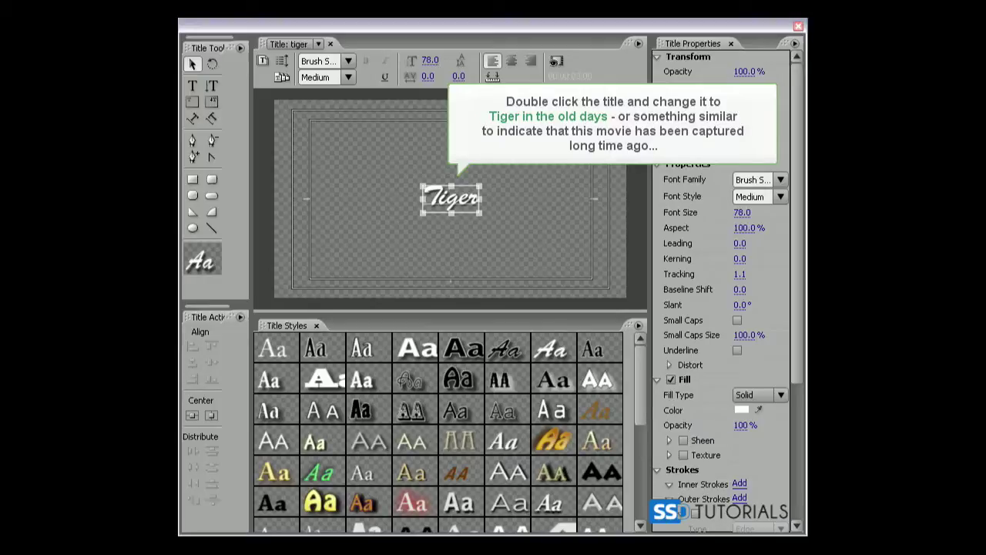
double_click(451, 198)
text(i)
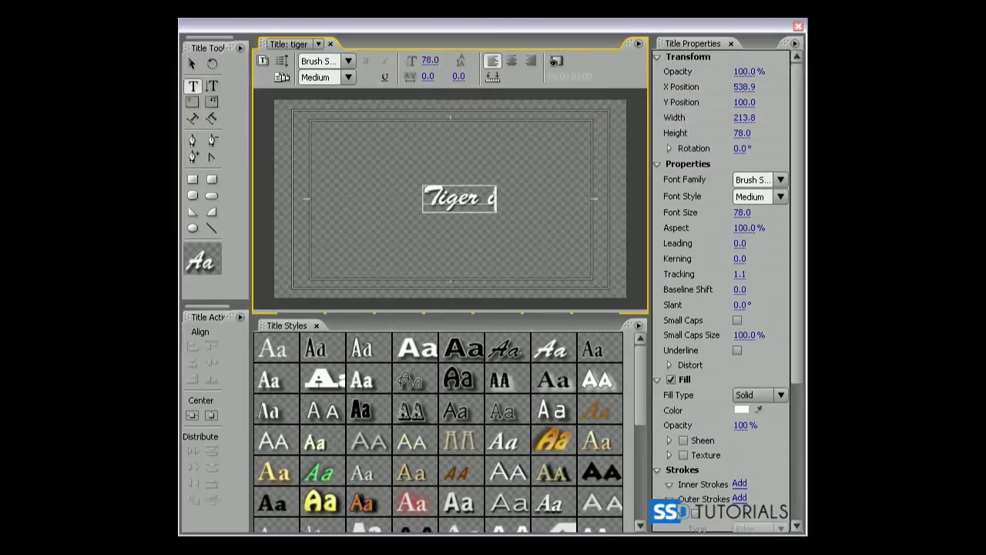
text(n the old)
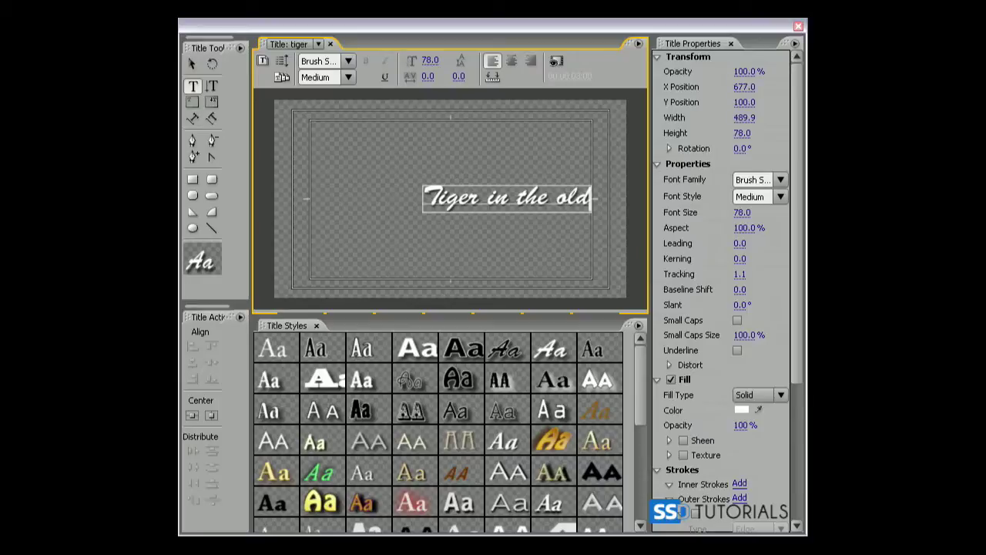
text( days)
click(192, 64)
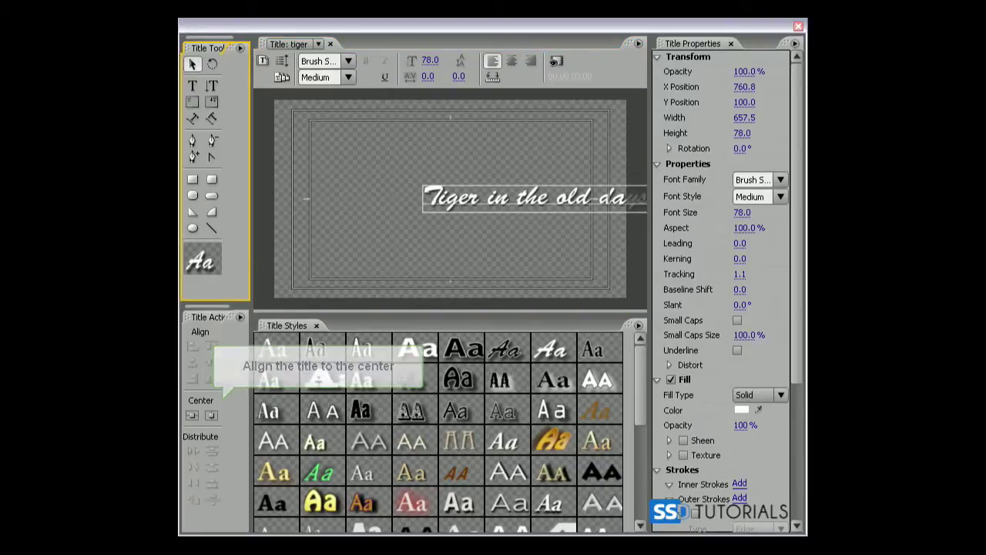
click(192, 415)
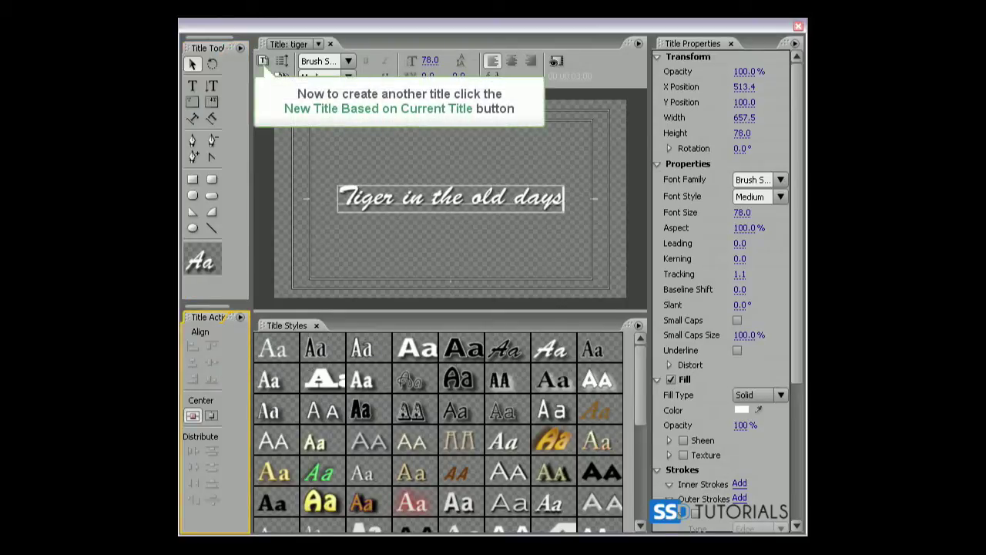
click(263, 61)
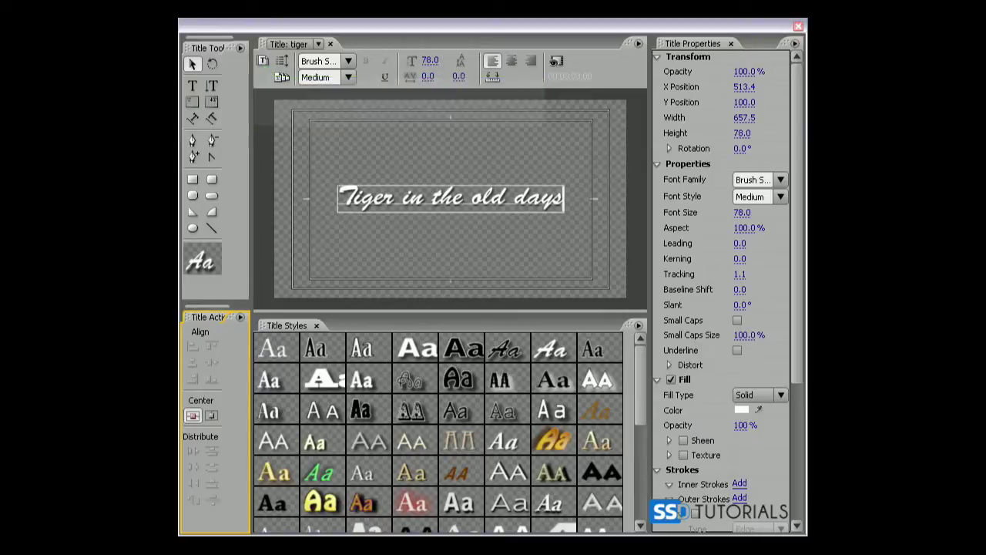
text(tiger2)
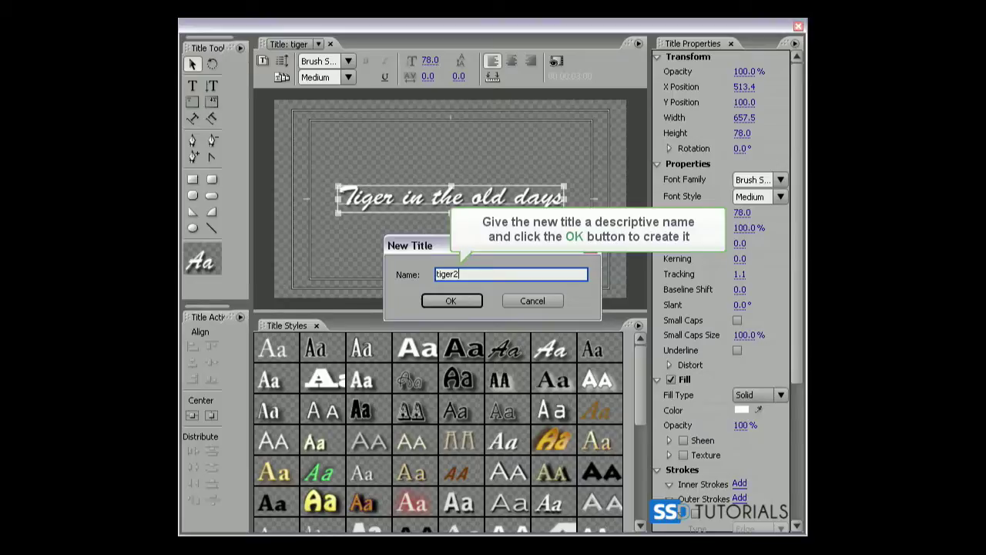
- Create the tiger2 title, change its text to 'Tiger now', and centre it horizontally
key(Return)
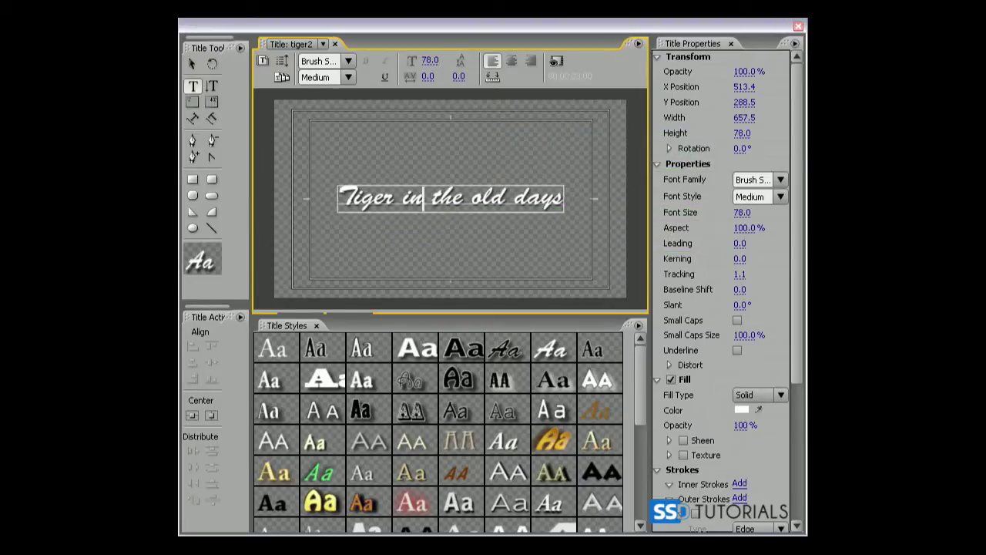
double_click(423, 197)
text(o)
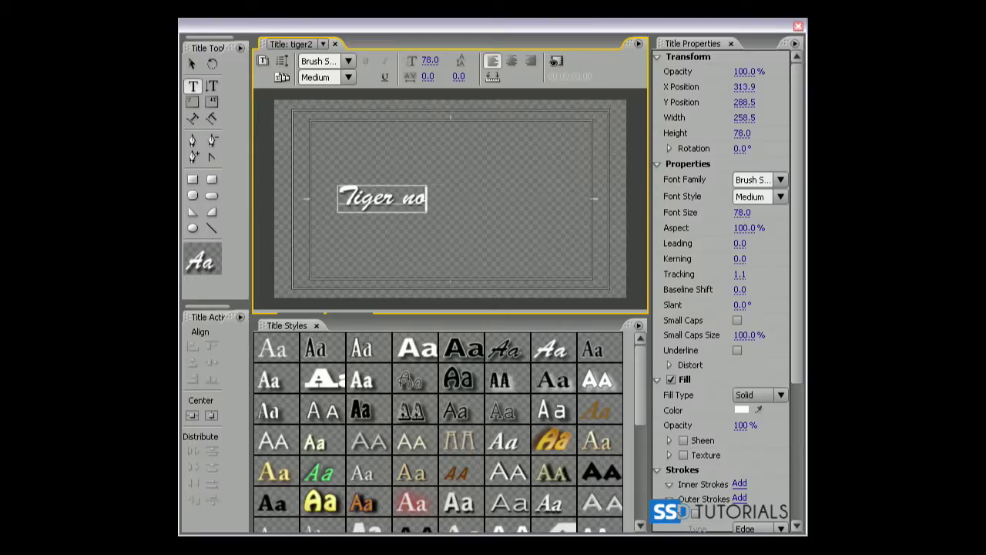
text(w)
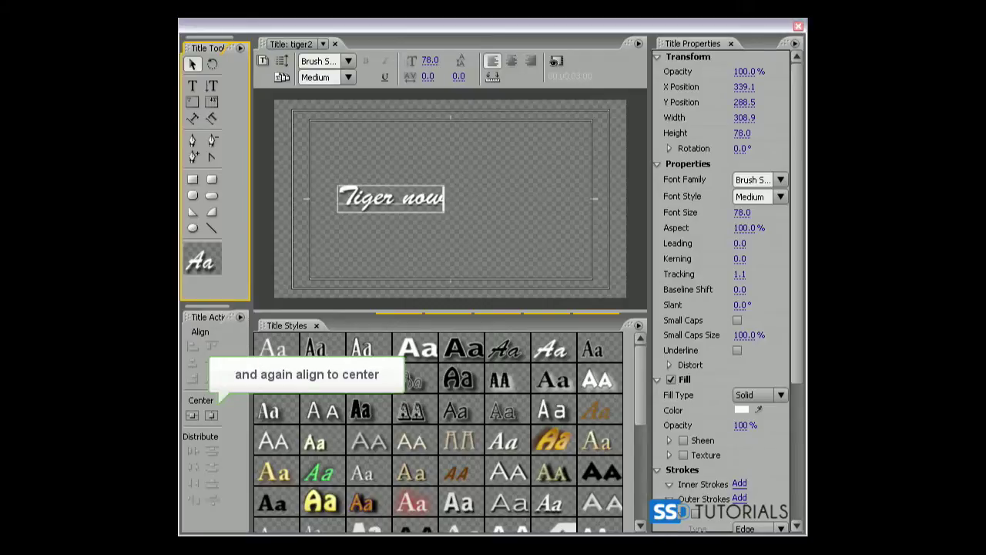
click(192, 415)
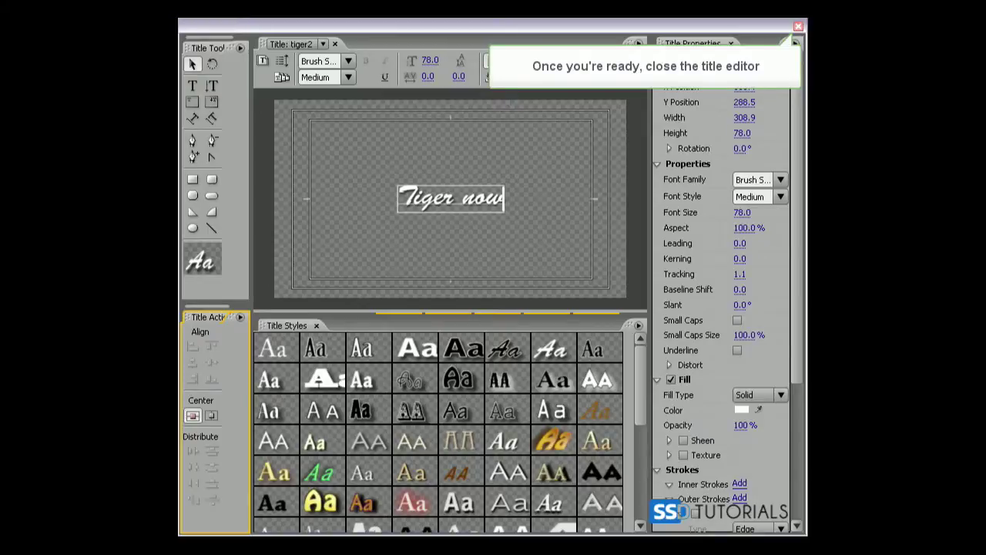
- Close the title editor and delete the cross dissolve between the first two tiger clips
click(798, 25)
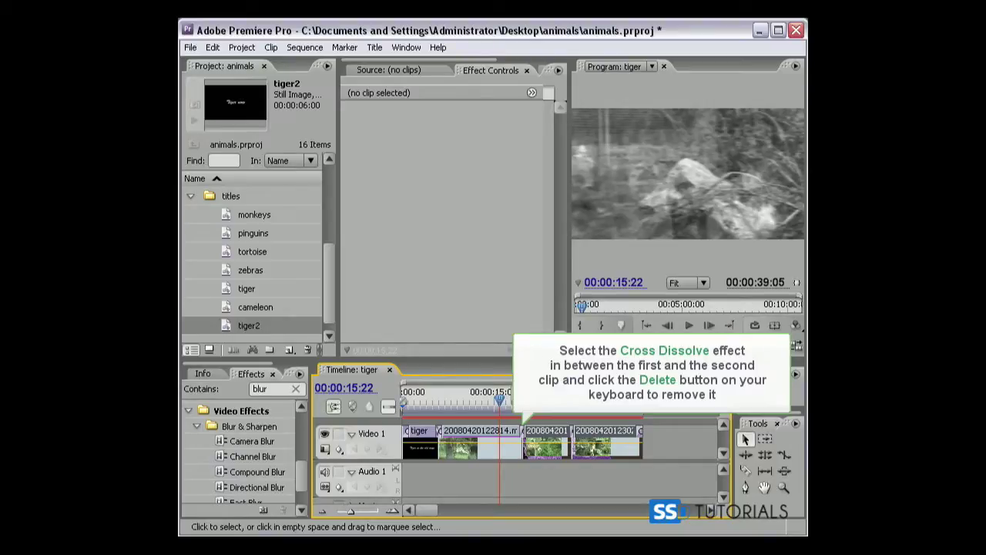
click(438, 431)
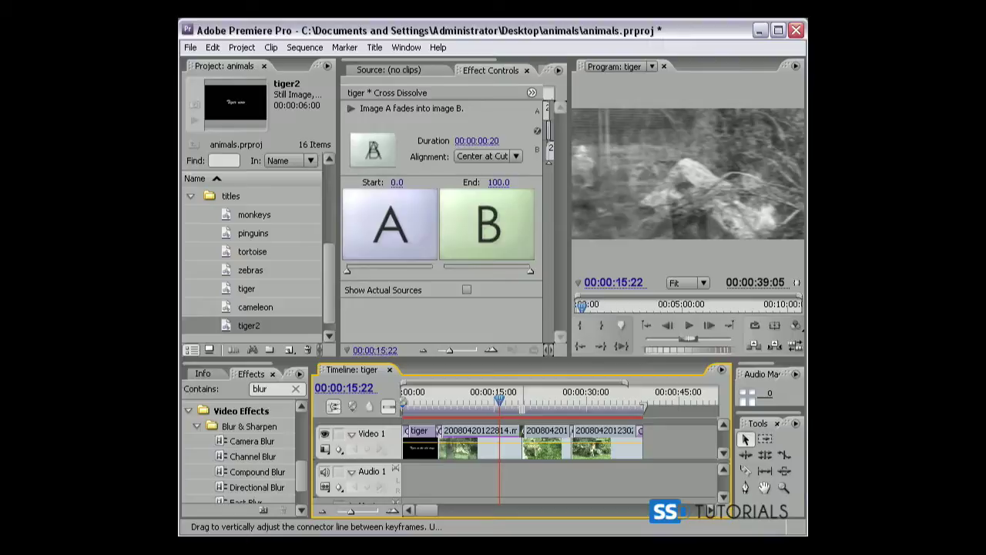
key(ctrl+shift+a)
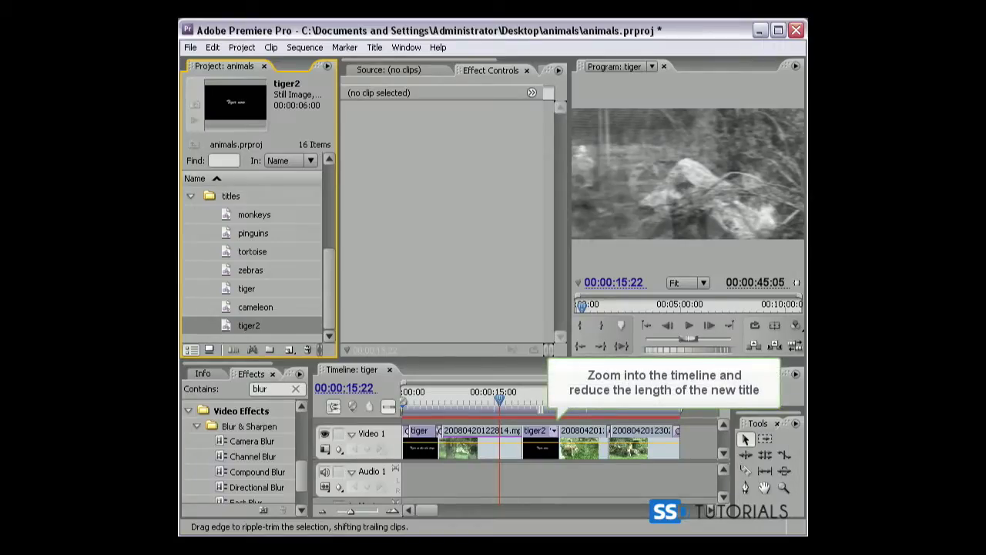
- Zoom into the tiger sequence timeline with the = key
key(equal)
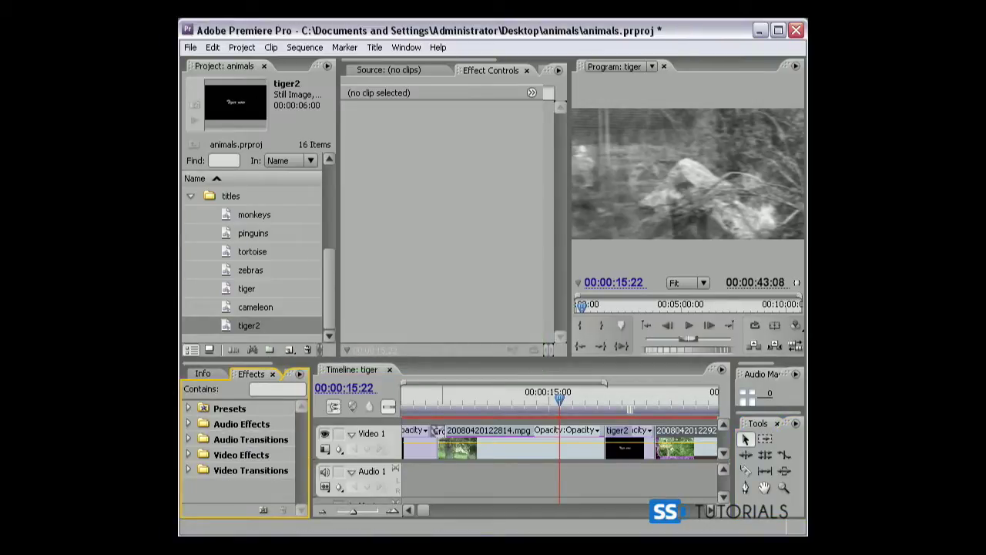
- Search the effects for 'disso' to find Cross Dissolve and zoom the timeline out twice
text(disso)
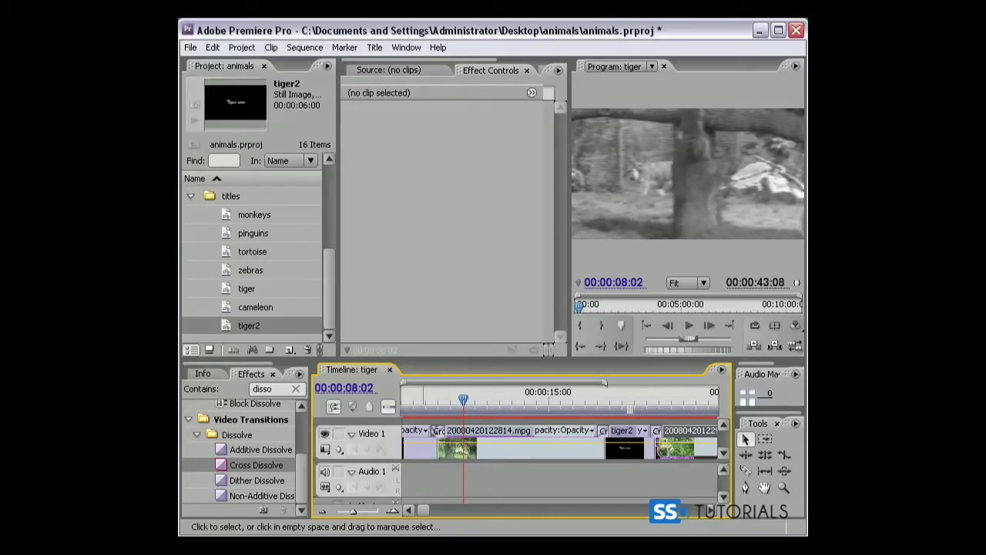
key(minus)
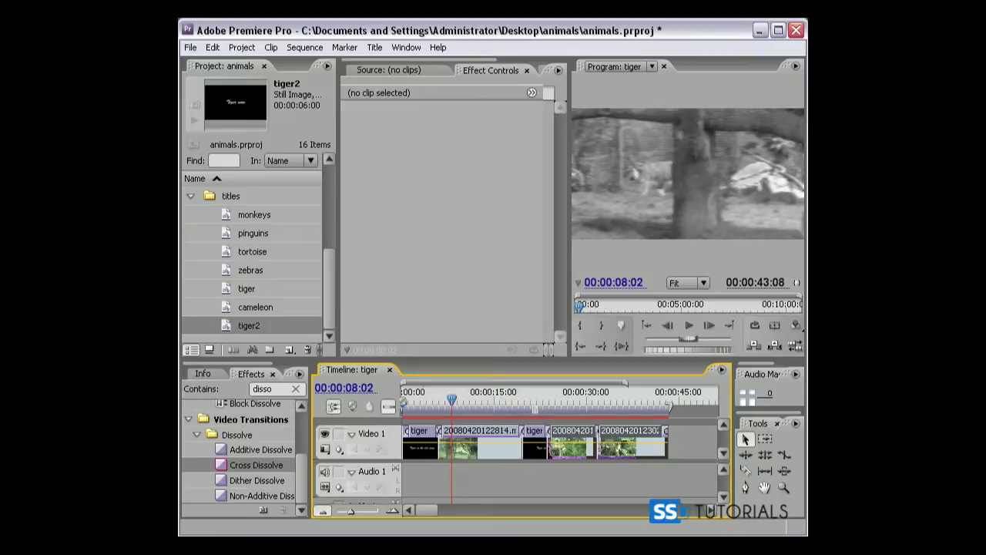
key(minus)
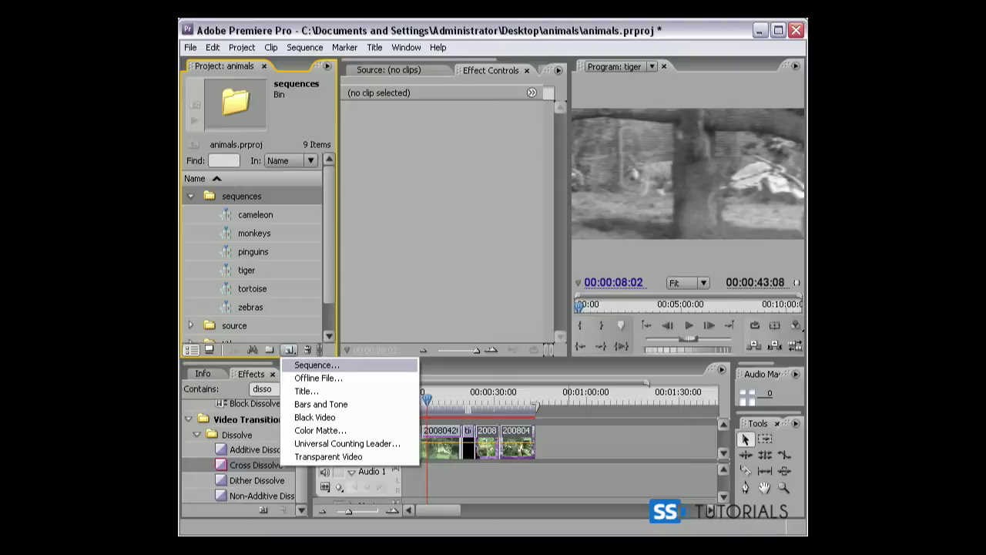
- Create a sequence named master with 1 video track and 2 stereo audio tracks
key(Return)
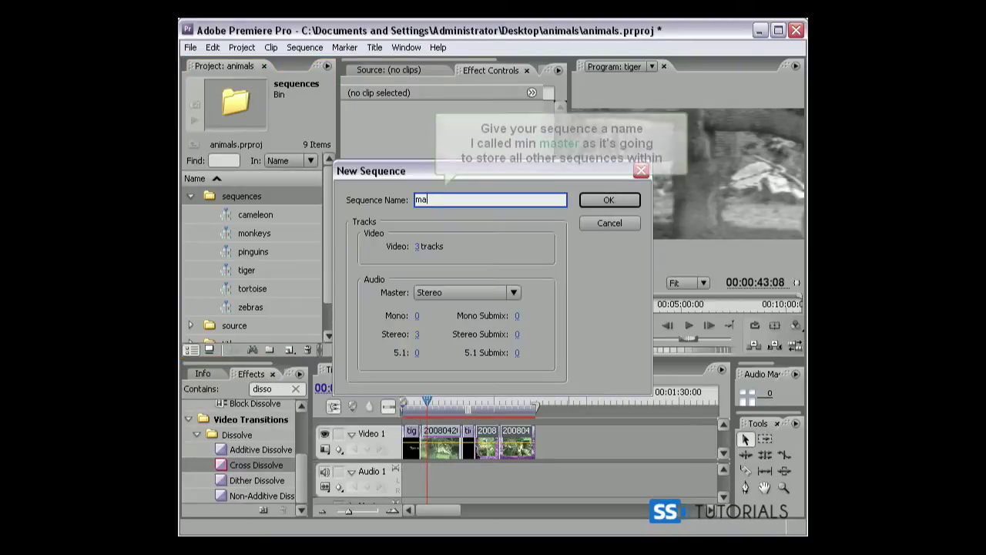
text(master)
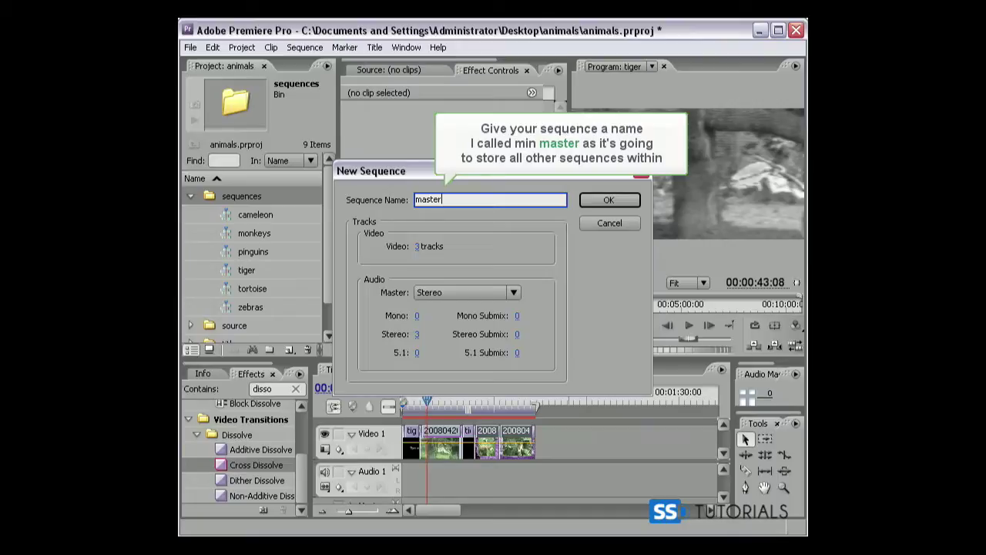
click(421, 246)
text(1)
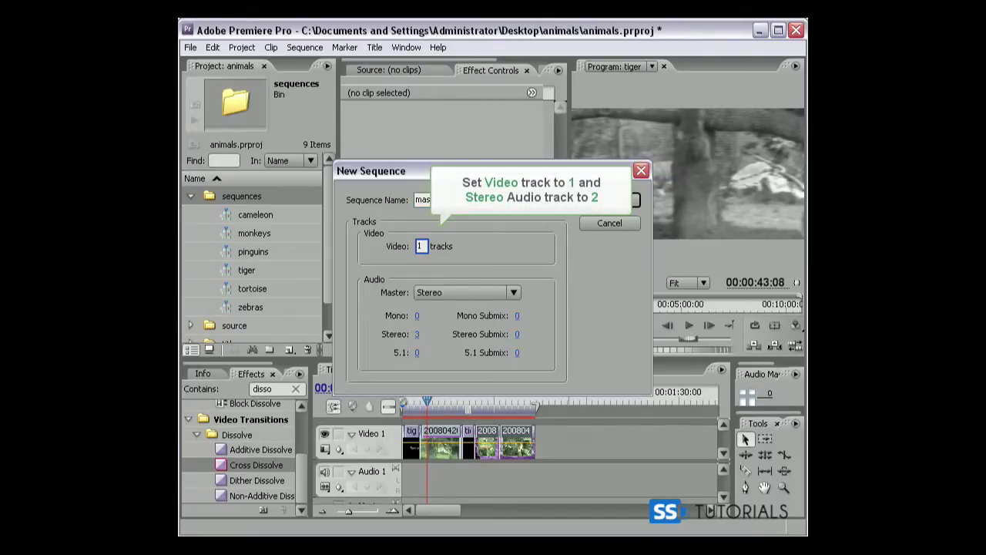
click(421, 333)
text(2)
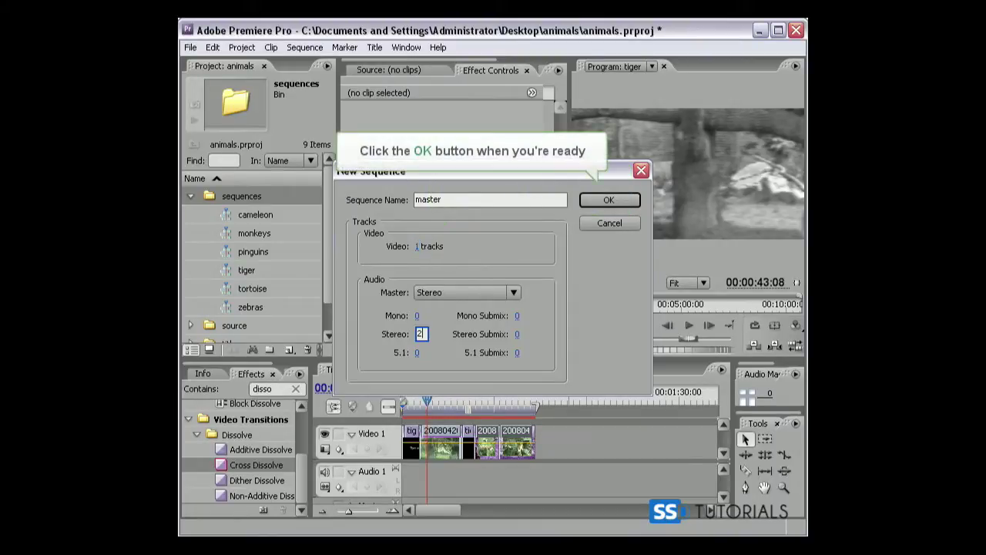
key(Return)
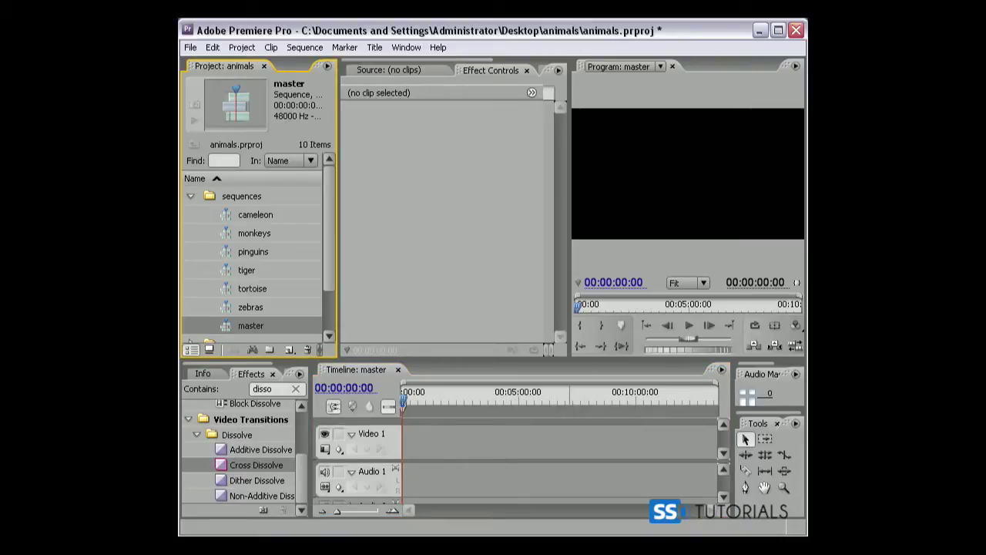
- Place the monkeys, pinguins, tortoise and zebras sequences in order on Video 1 of the master timeline
click(254, 232)
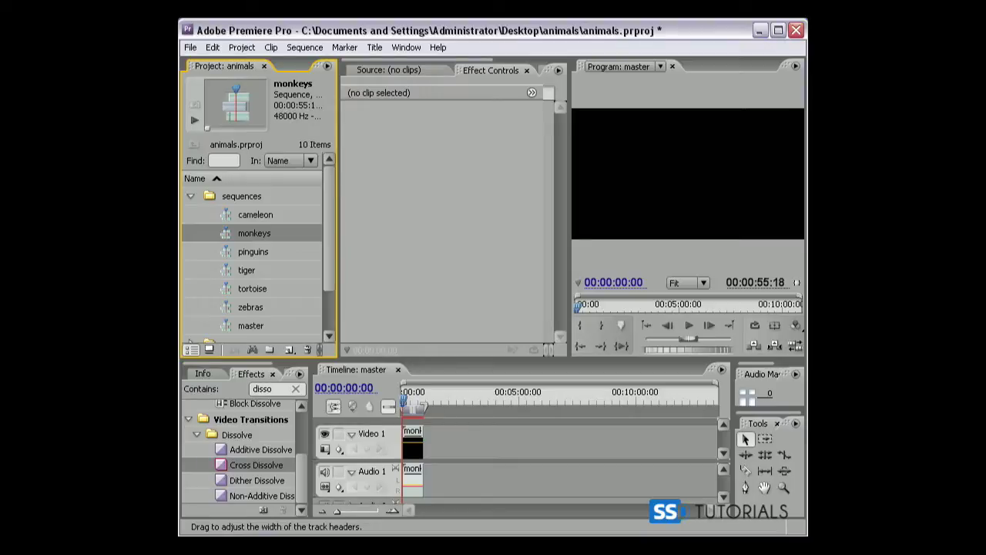
click(253, 251)
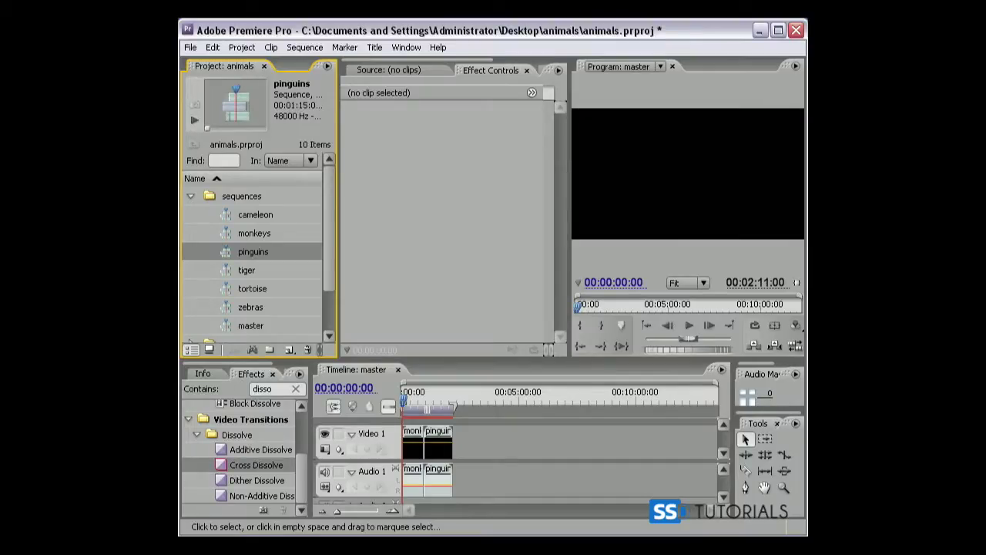
click(252, 288)
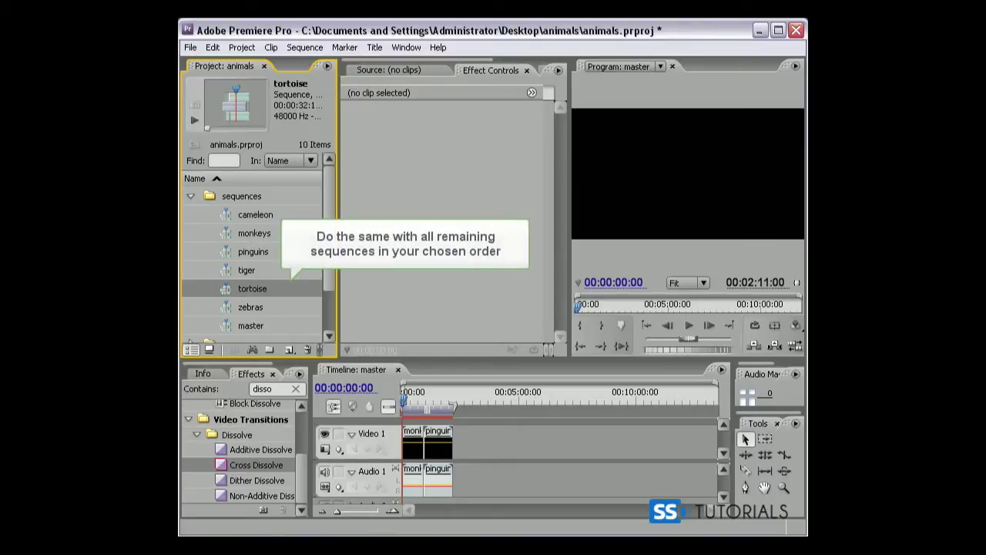
drag(252, 288, 462, 450)
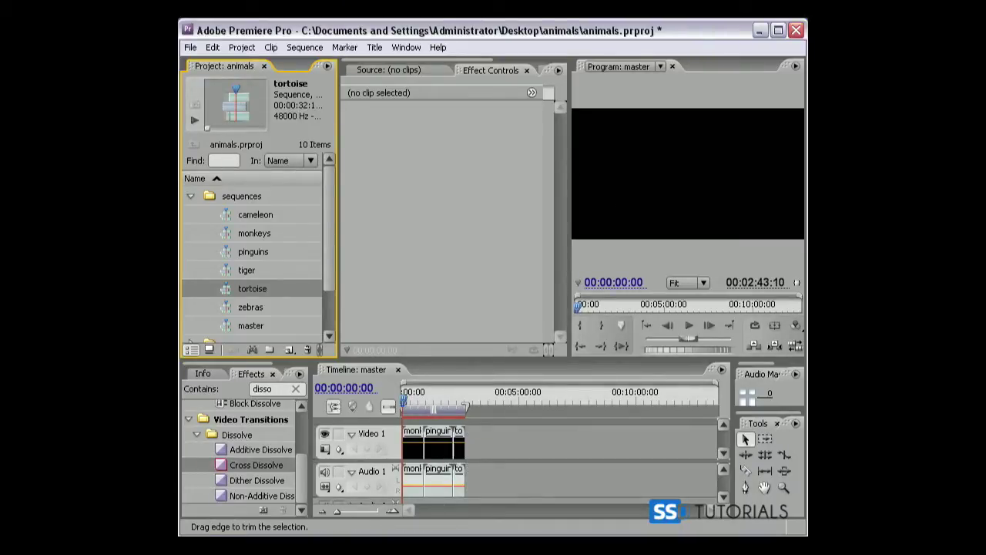
click(250, 306)
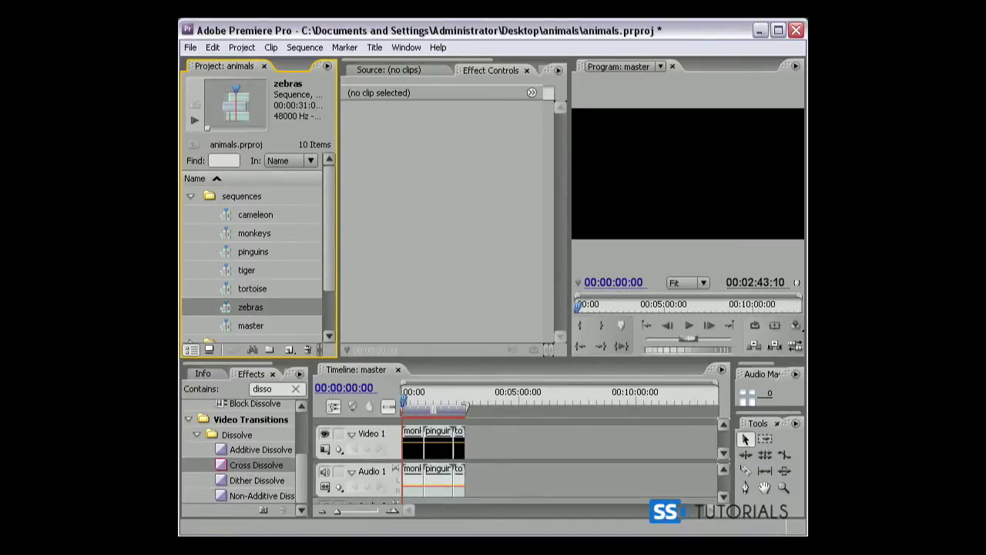
drag(251, 307, 467, 439)
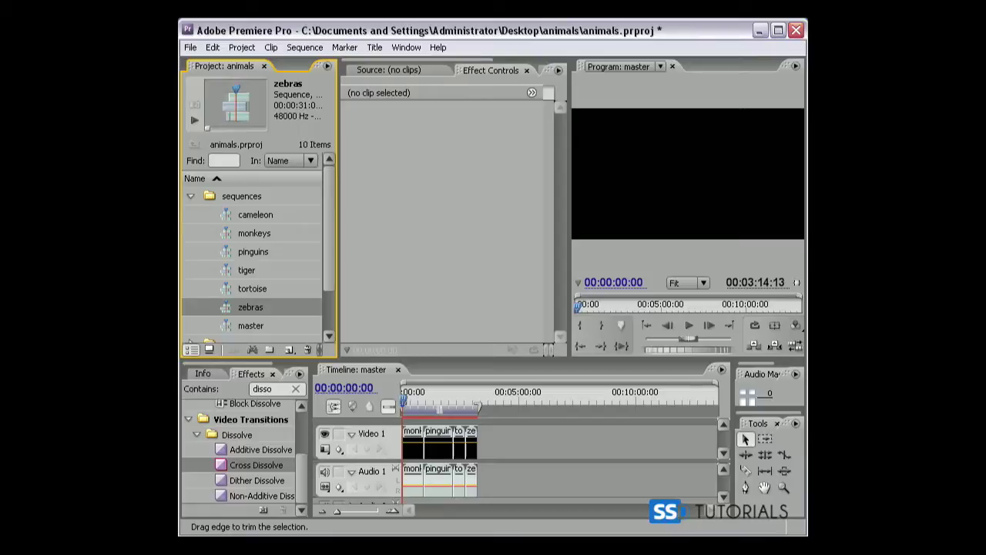
- Append the cameleon and tiger sequences, then move the playhead to 00:00:51:10
click(255, 214)
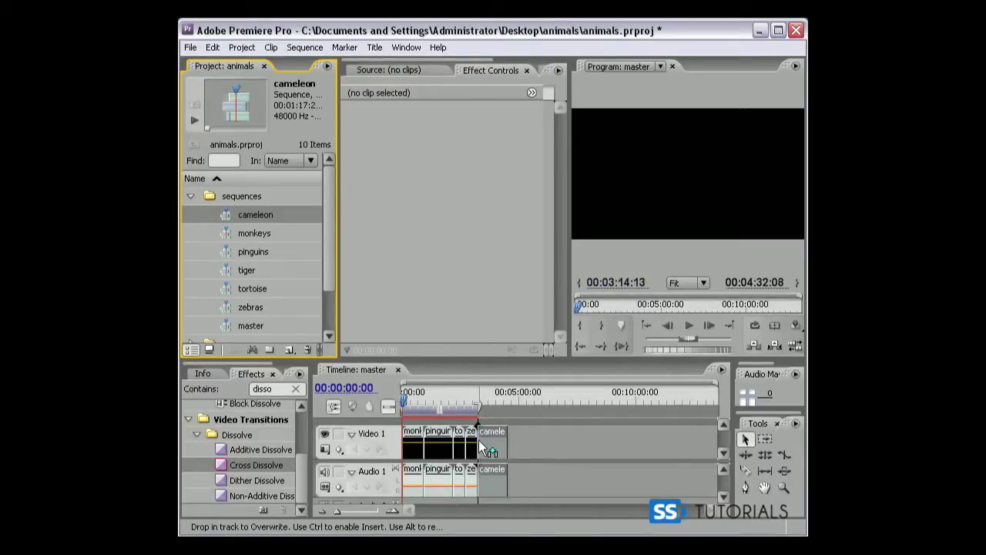
drag(495, 439, 479, 440)
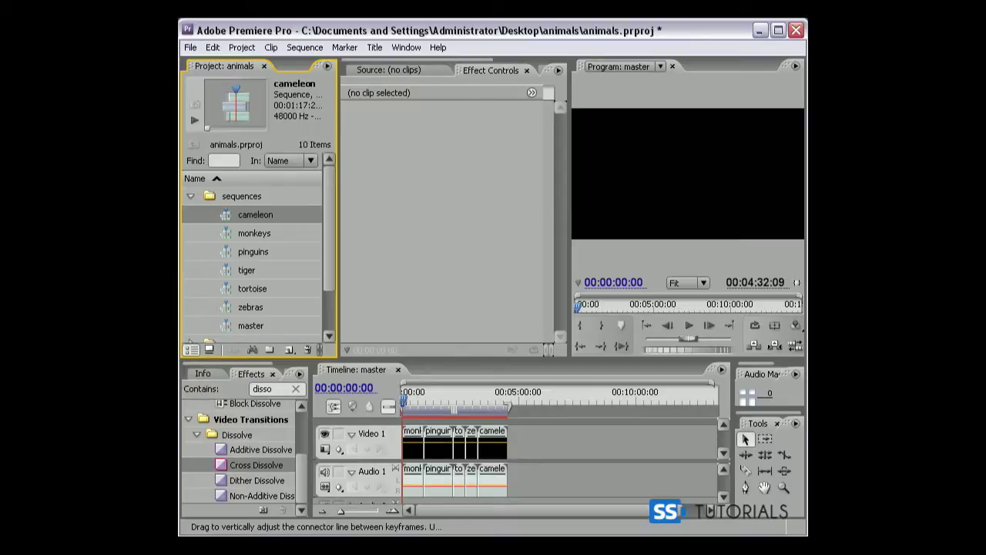
click(247, 270)
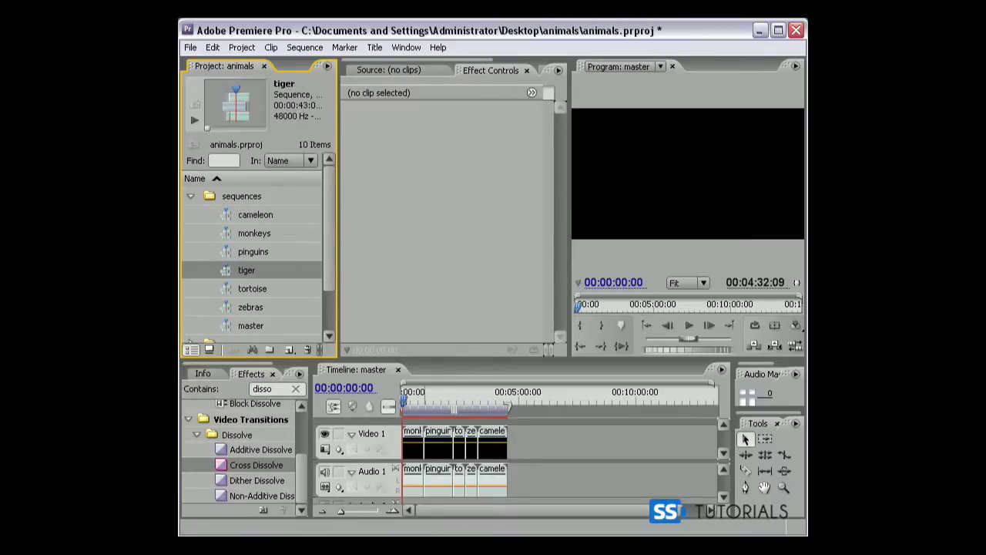
drag(247, 269, 512, 443)
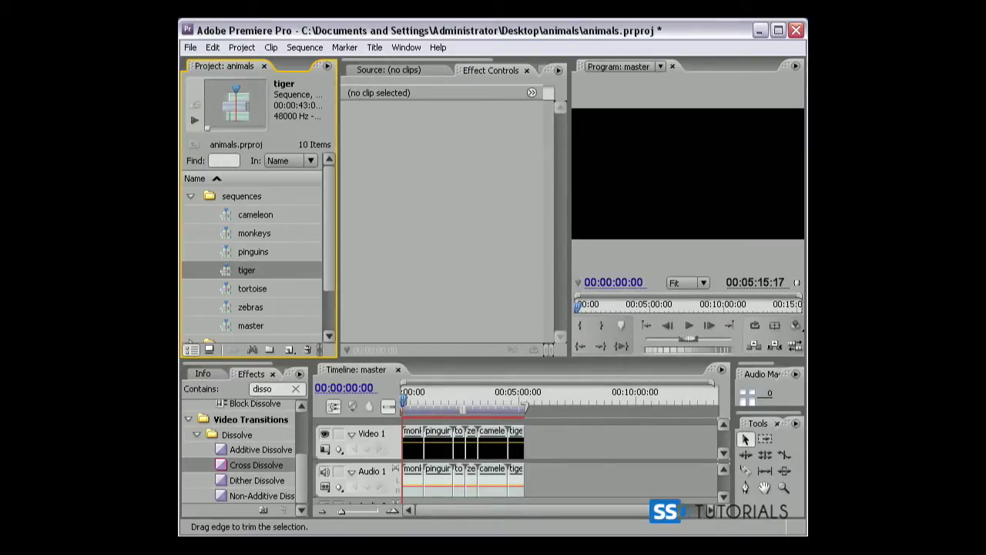
drag(404, 405, 425, 405)
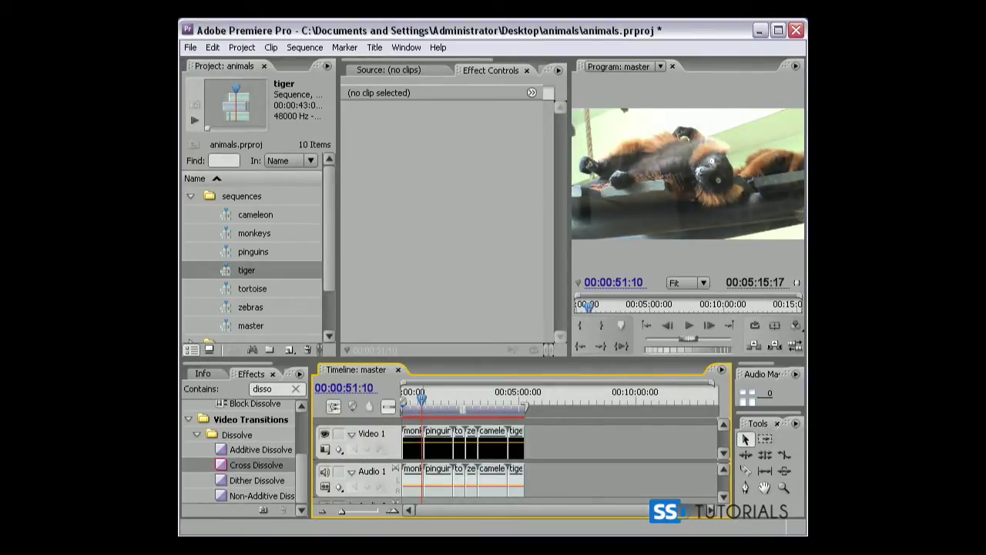
- Play the master sequence from 00:00:51:10 in the Program monitor to check the transitions
key(space)
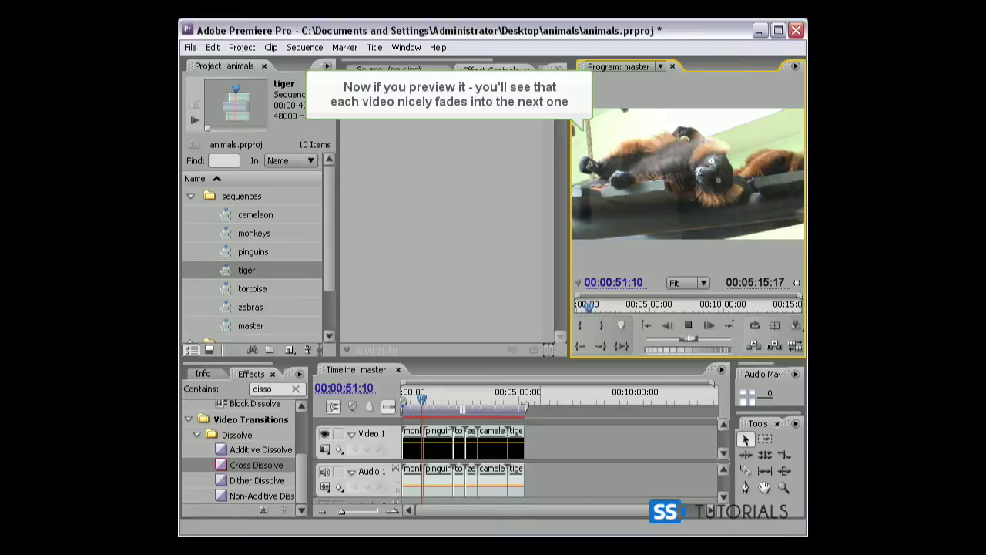